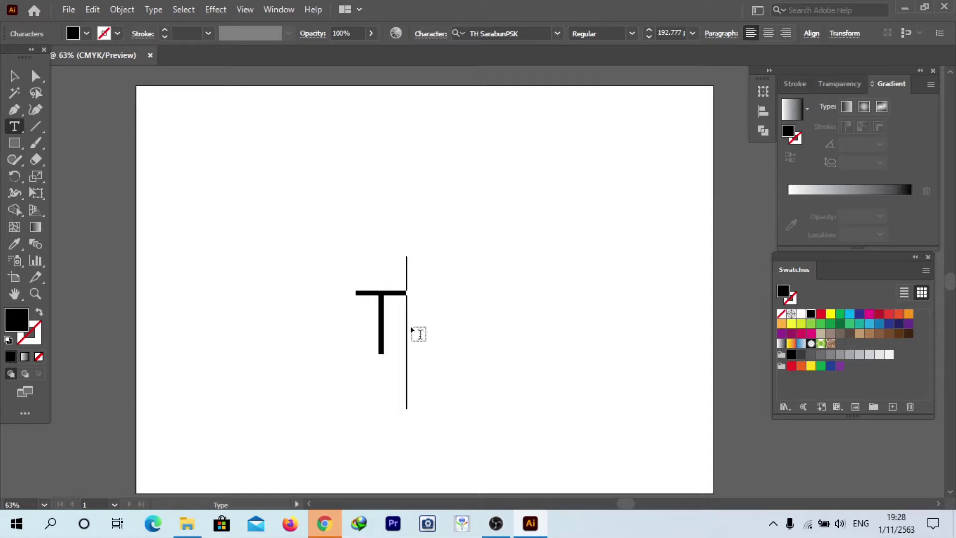
Enlarge the letter T to about 360 pt and reposition it in the upper middle of the artboard.
click(15, 76)
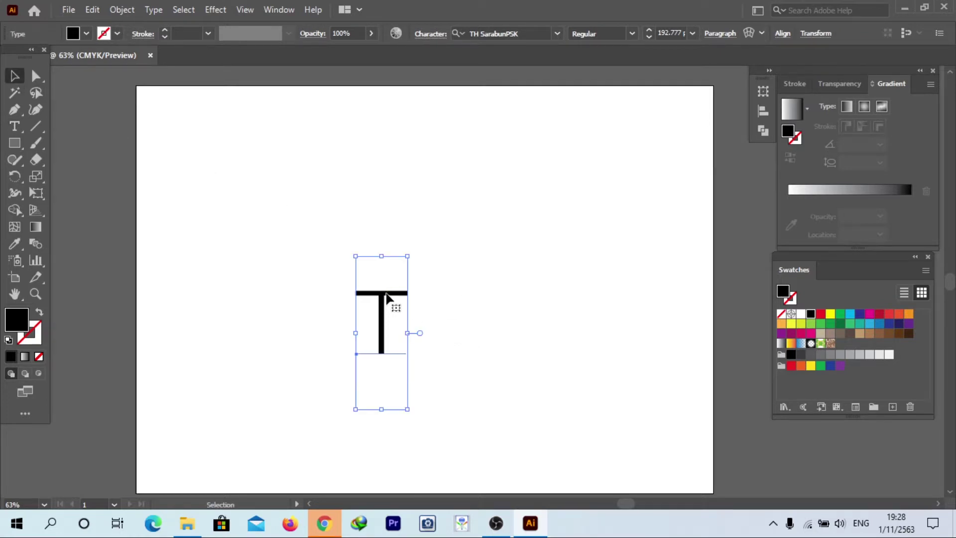
drag(386, 301, 421, 231)
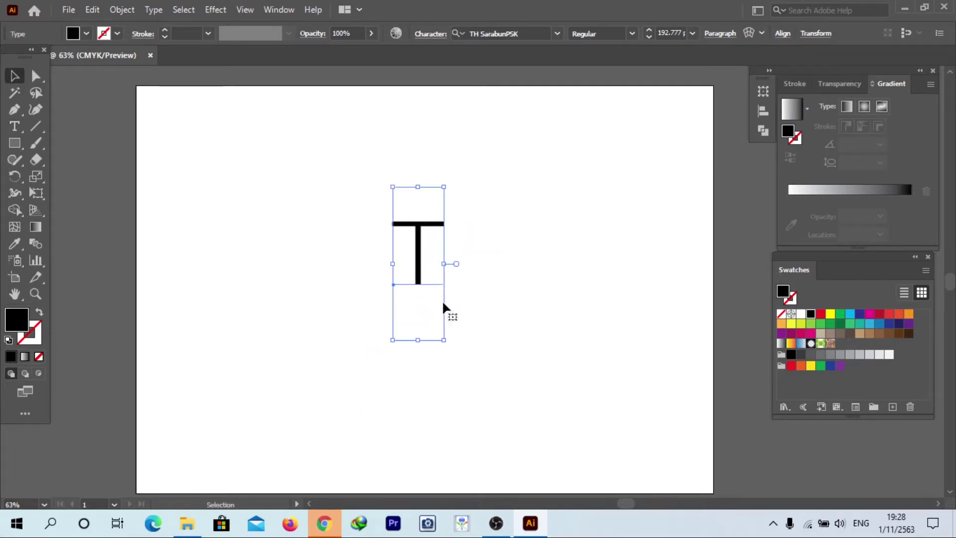
drag(445, 340, 531, 473)
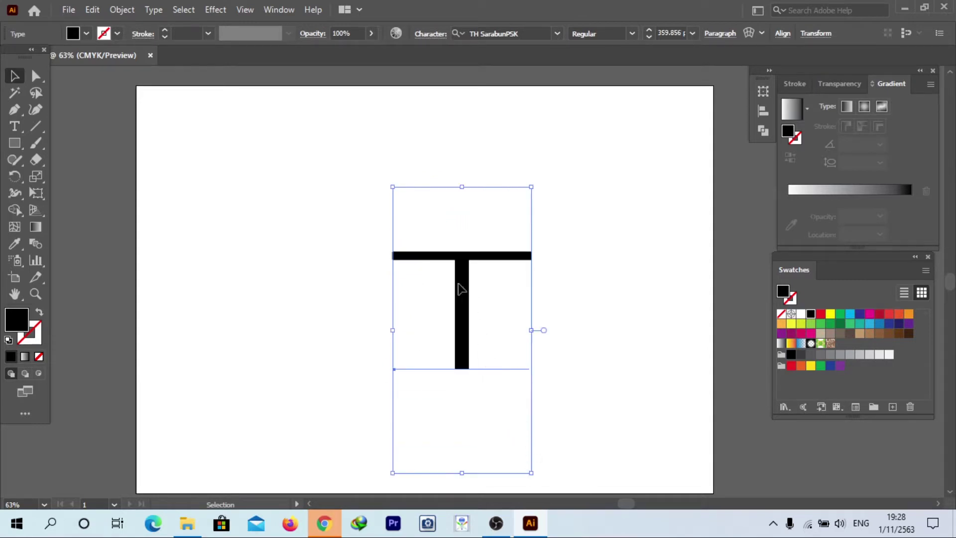
drag(463, 287, 416, 231)
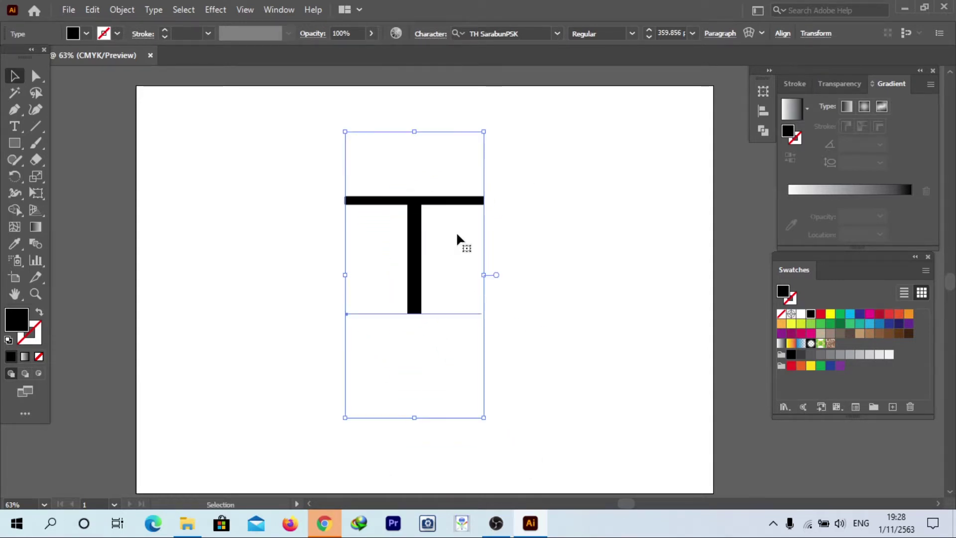
Convert the letter T to outlines and swap its fill and stroke to get a black outline without fill.
right_click(427, 205)
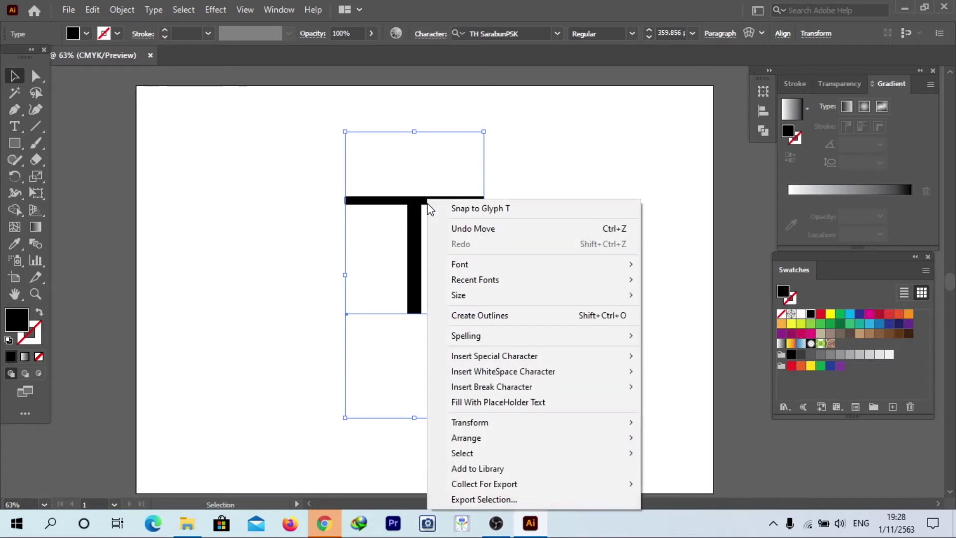
click(473, 316)
click(464, 322)
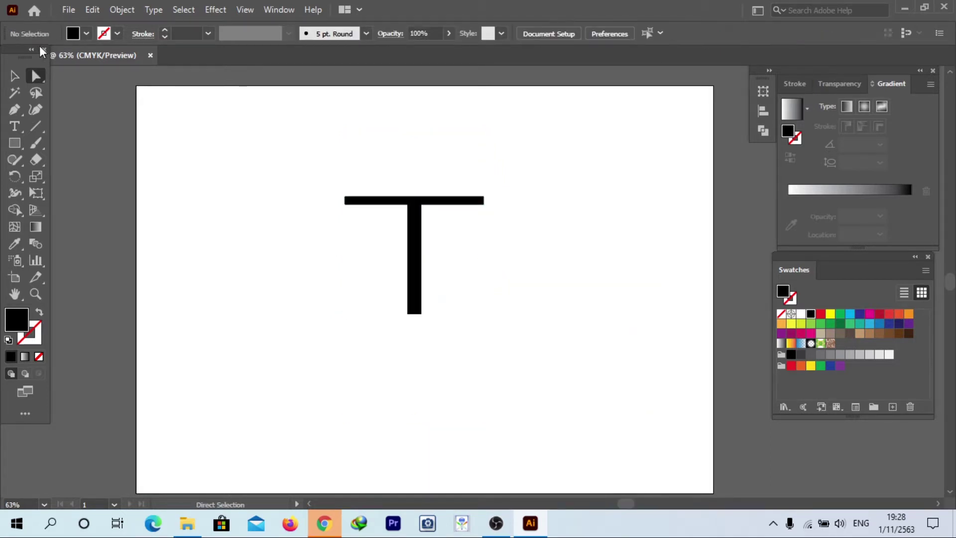
click(426, 205)
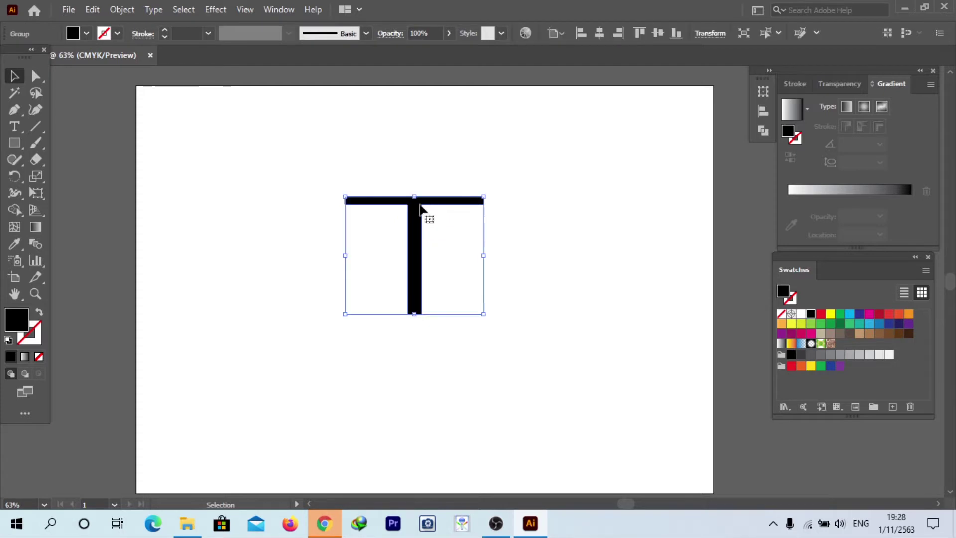
click(39, 316)
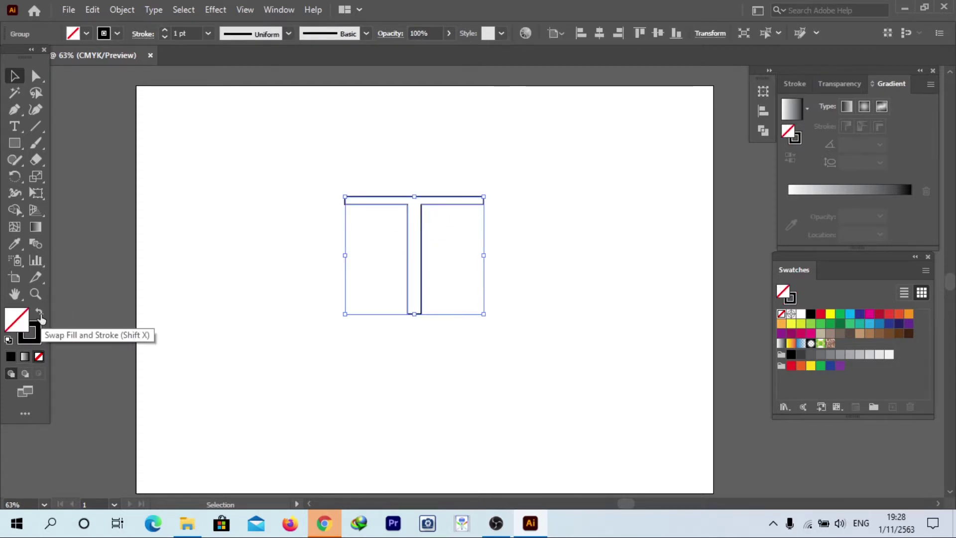
click(207, 247)
Draw a small circle beside the T outline, to its left, with the Ellipse tool.
key(ctrl+equal)
key(ctrl+equal)
key(ctrl+equal)
drag(6, 146, 50, 177)
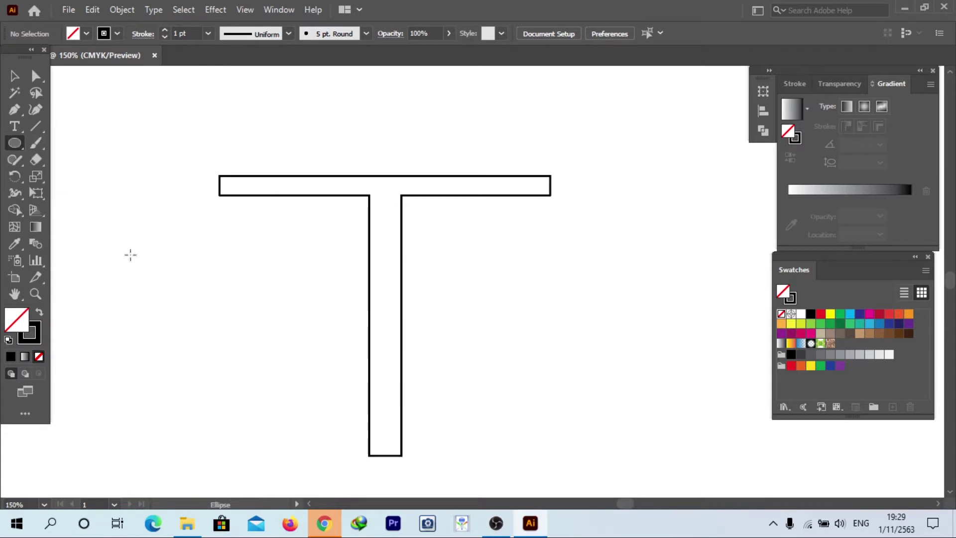
drag(108, 241, 154, 313)
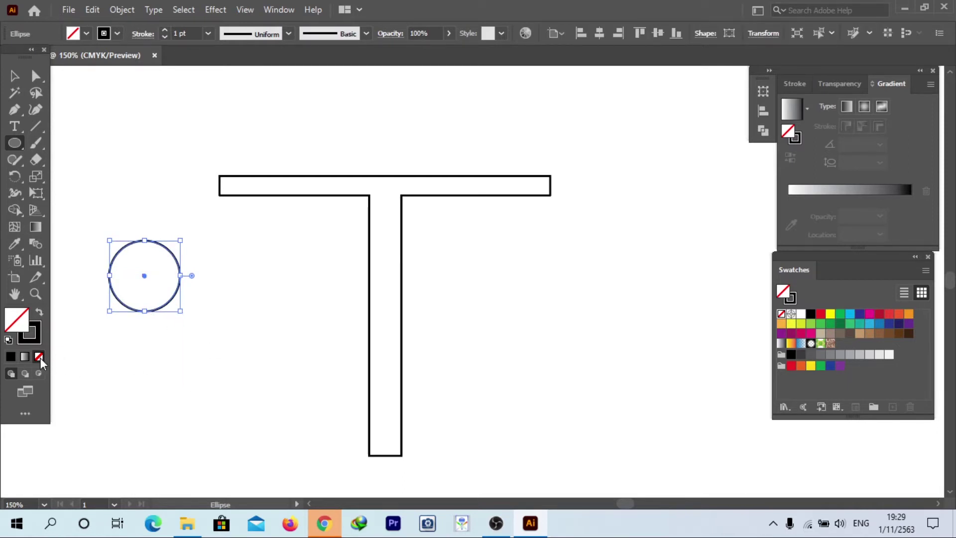
Give the circle a linear gradient fill with no stroke and set the gradient's starting stop to CMYK Cyan.
click(40, 312)
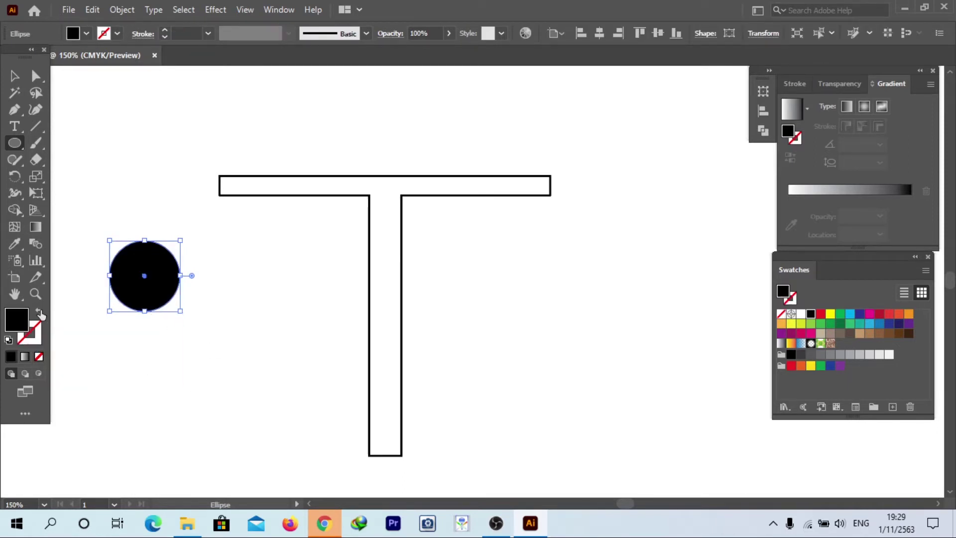
click(25, 357)
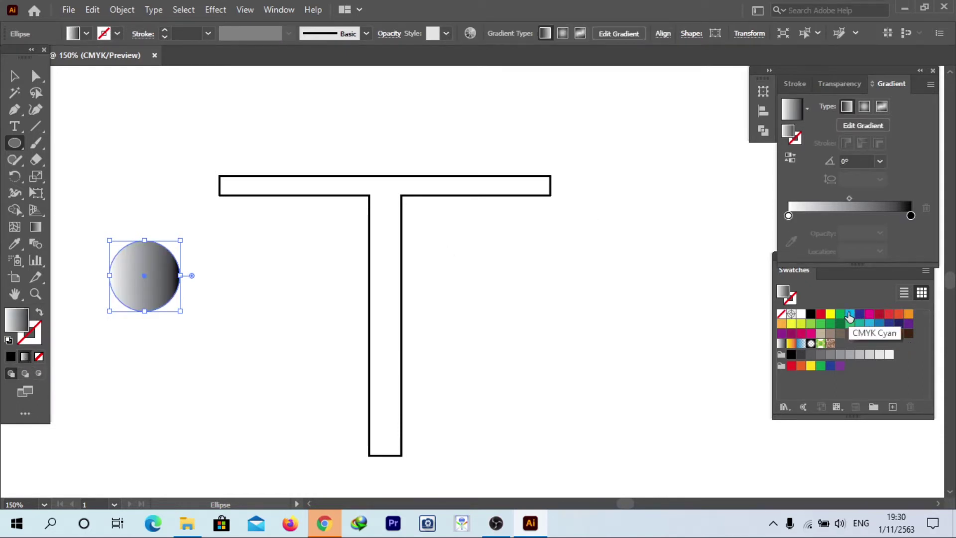
drag(850, 315, 789, 219)
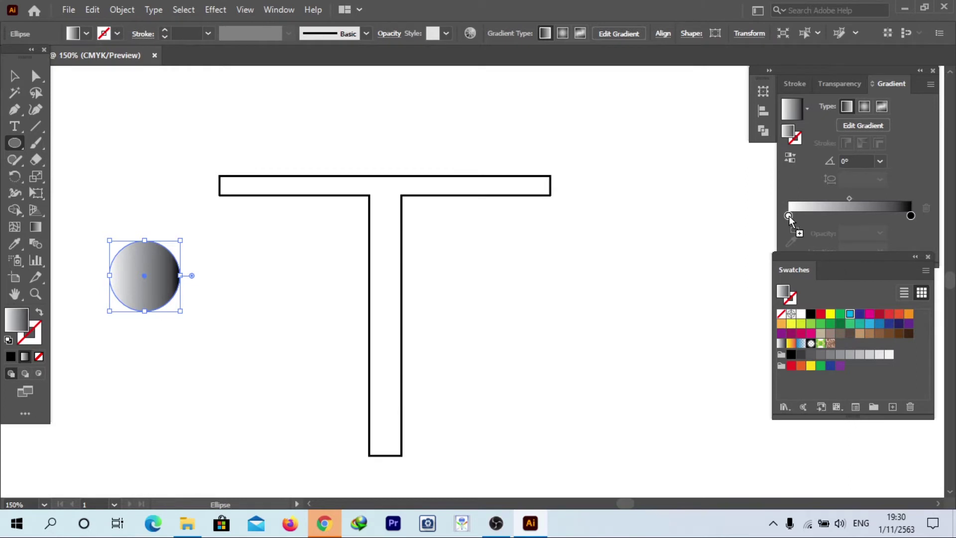
drag(790, 217, 788, 215)
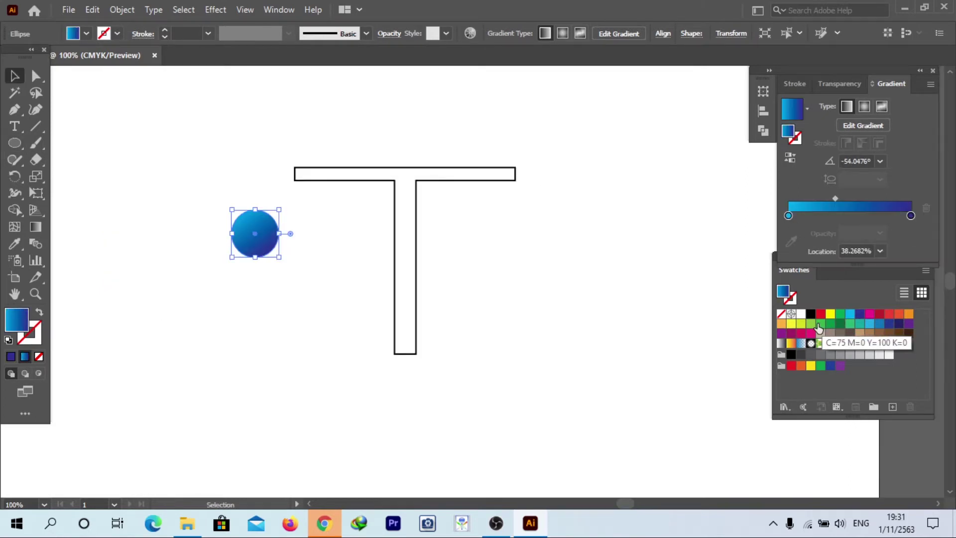
Recolor the circle's gradient from light green (C=75 M=0 Y=100 K=0) at the start to dark green at the end.
drag(820, 324, 789, 219)
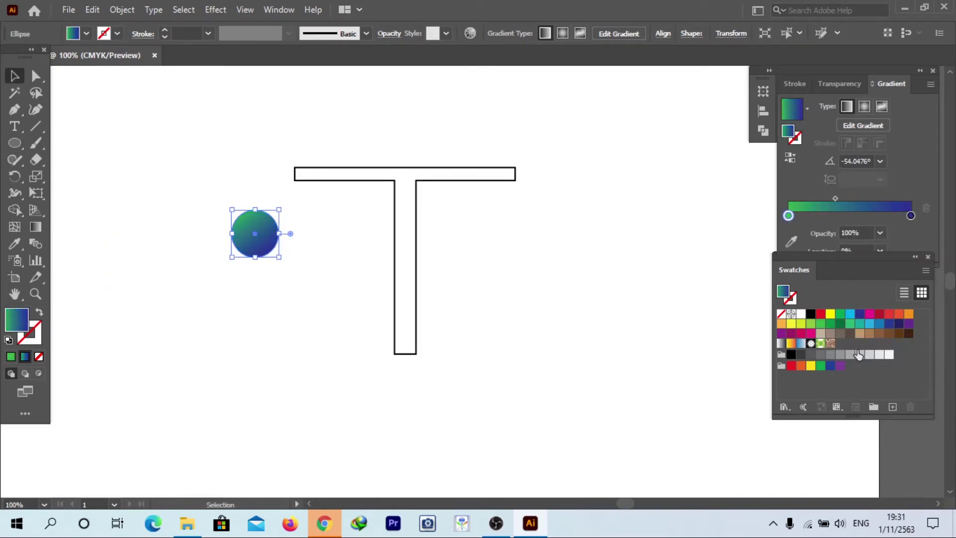
drag(841, 324, 910, 217)
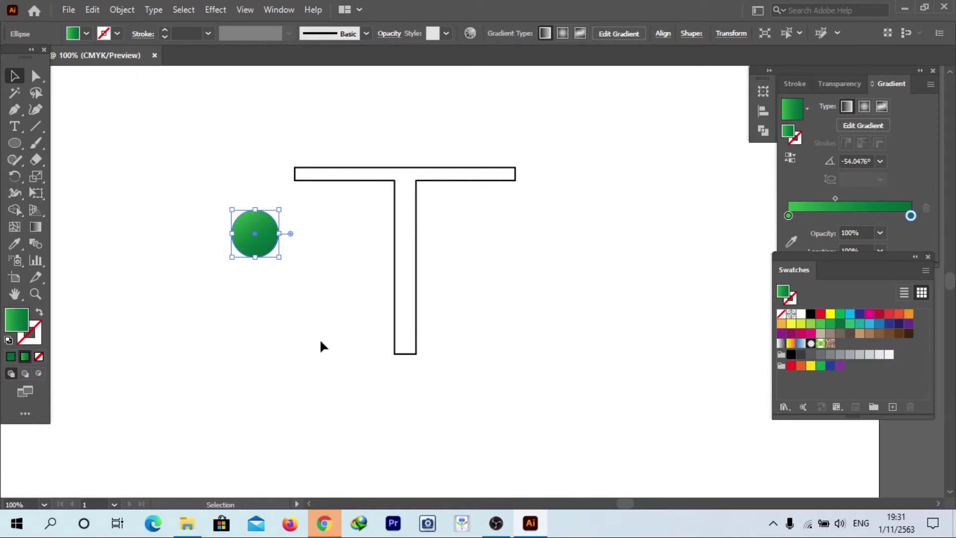
click(272, 293)
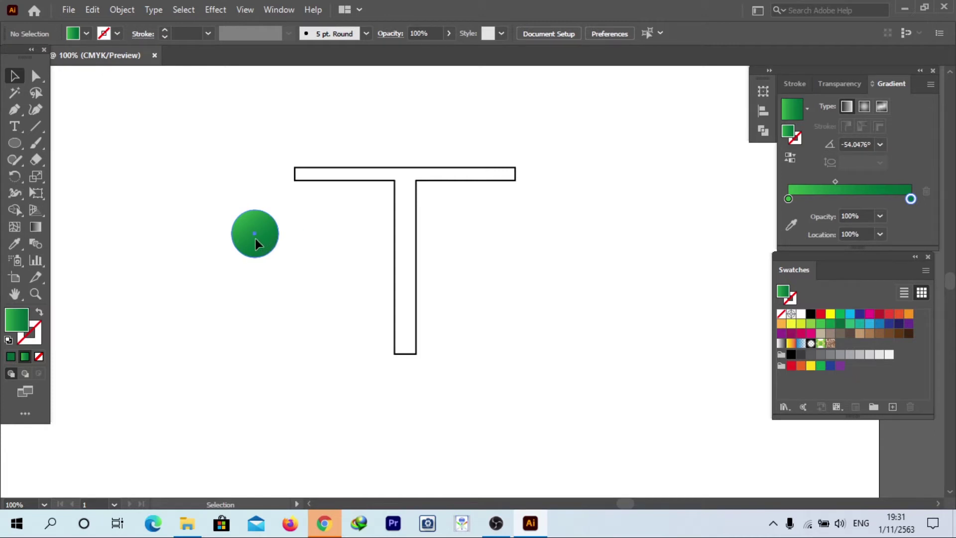
Duplicate the green circle directly below the original and blend the two circles together with the Blend tool.
drag(255, 238, 262, 316)
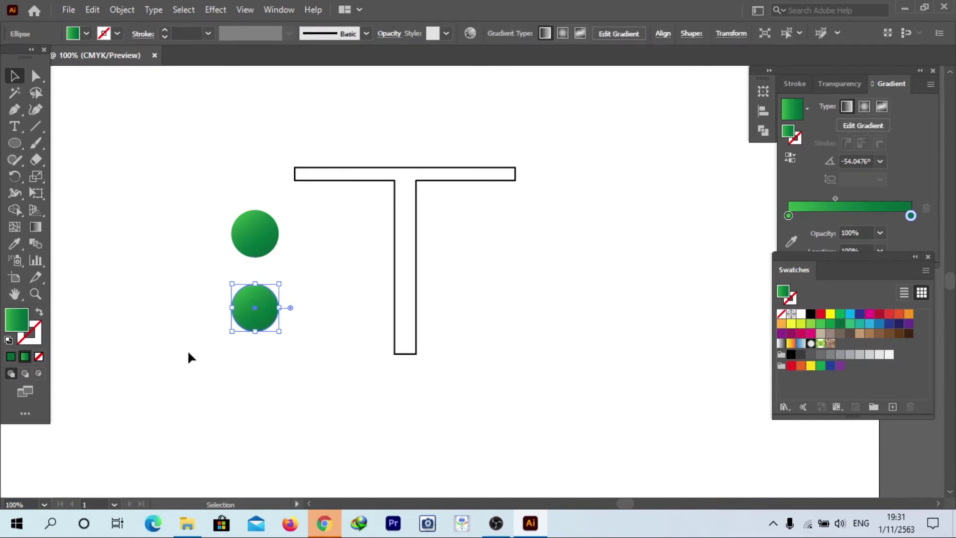
click(40, 247)
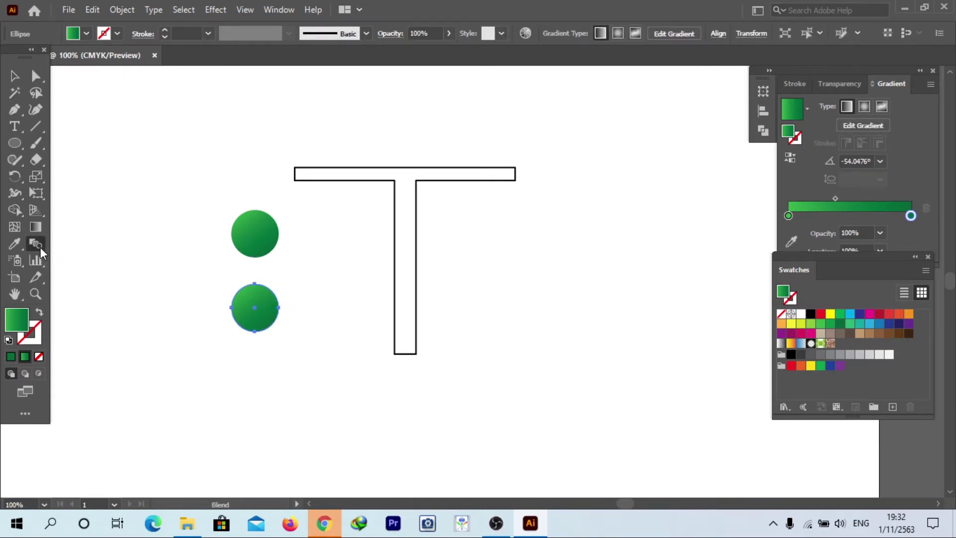
click(259, 240)
click(257, 312)
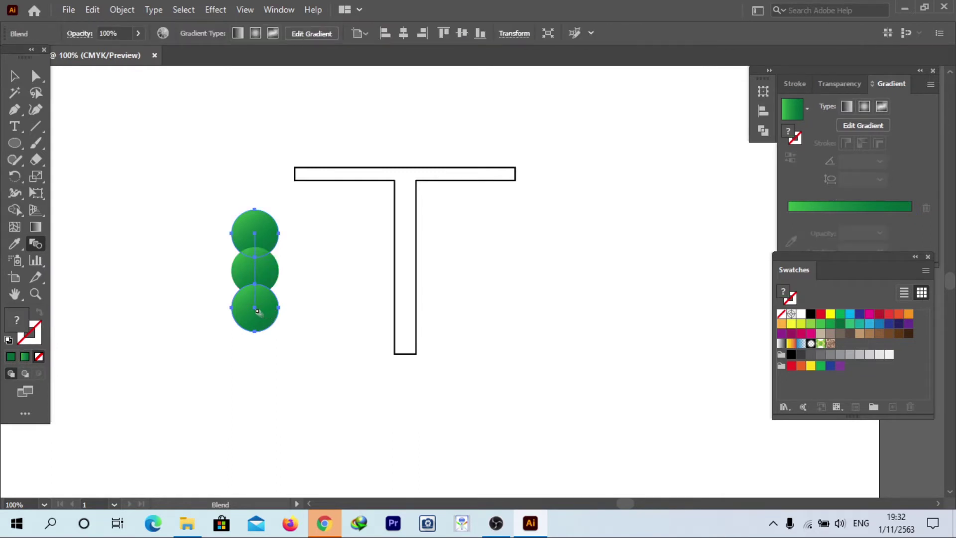
Set the blend spacing to Specified Steps with 100 steps.
double_click(32, 245)
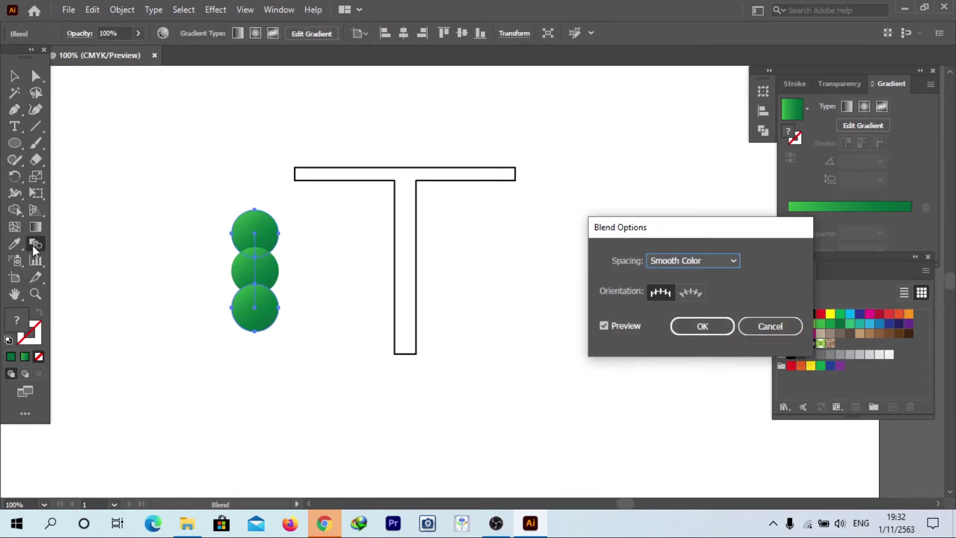
click(731, 261)
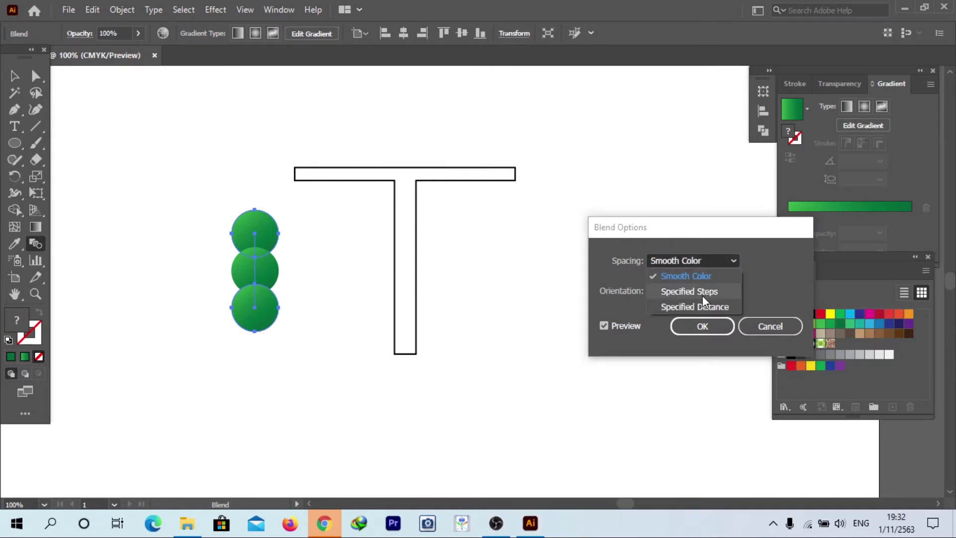
click(702, 293)
click(760, 259)
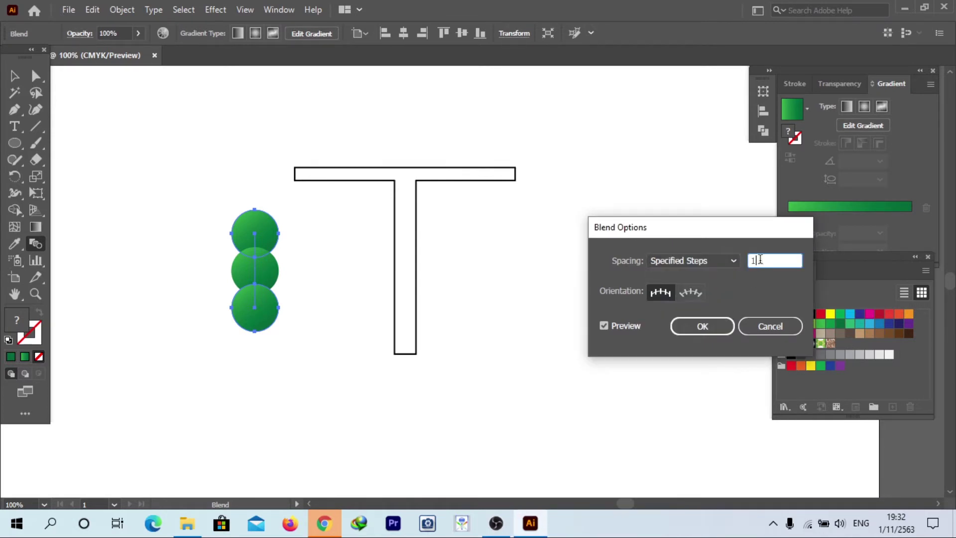
text(00)
click(705, 327)
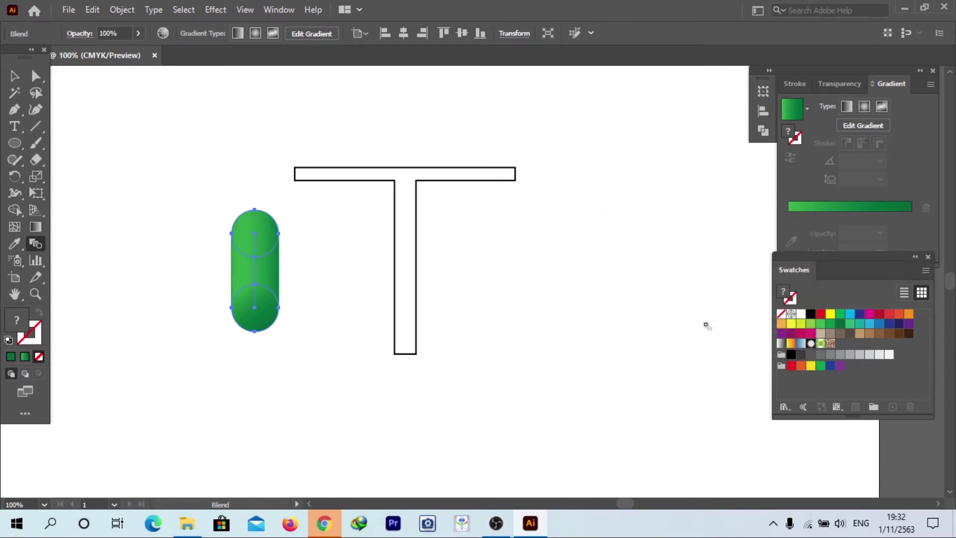
Ungroup the T outline.
key(v)
click(428, 168)
right_click(393, 193)
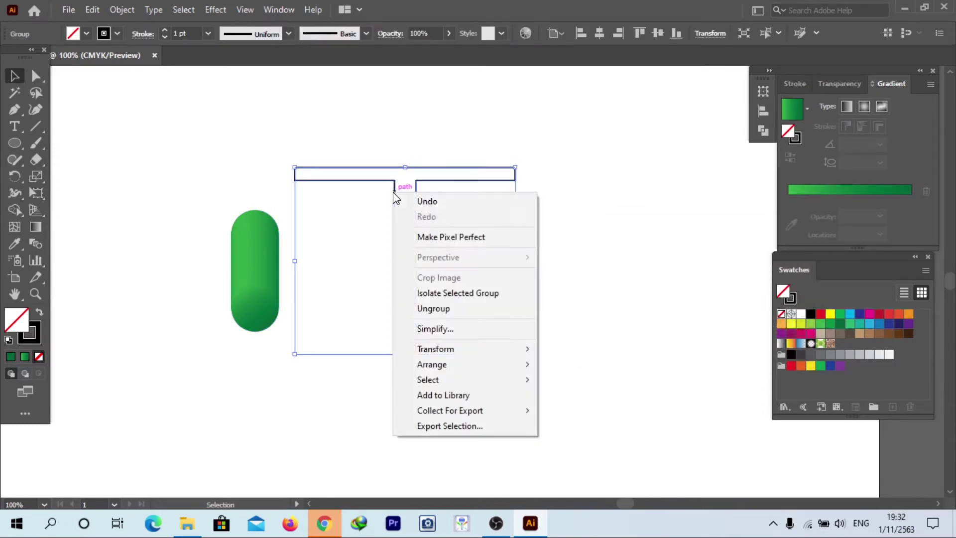
click(442, 310)
click(451, 413)
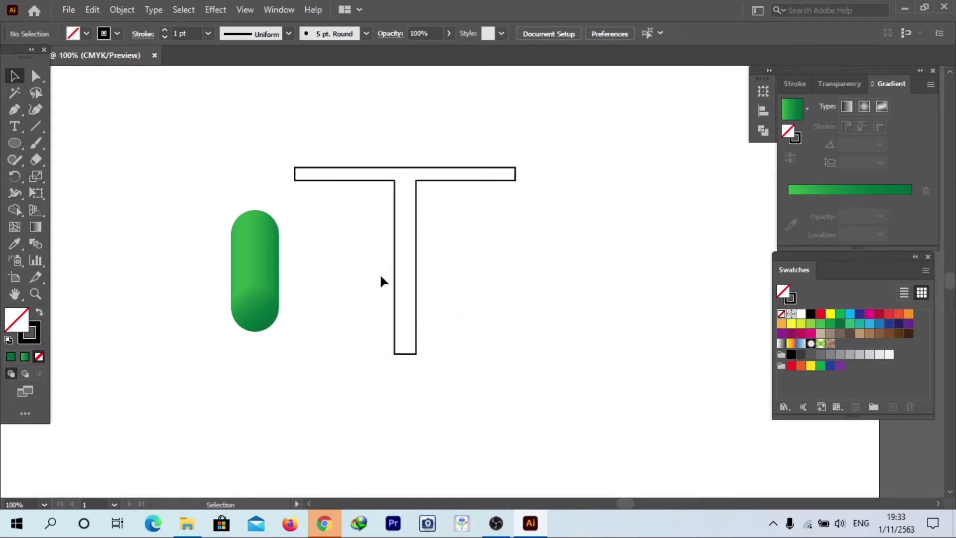
Release the compound path of the T outline.
right_click(395, 261)
click(376, 255)
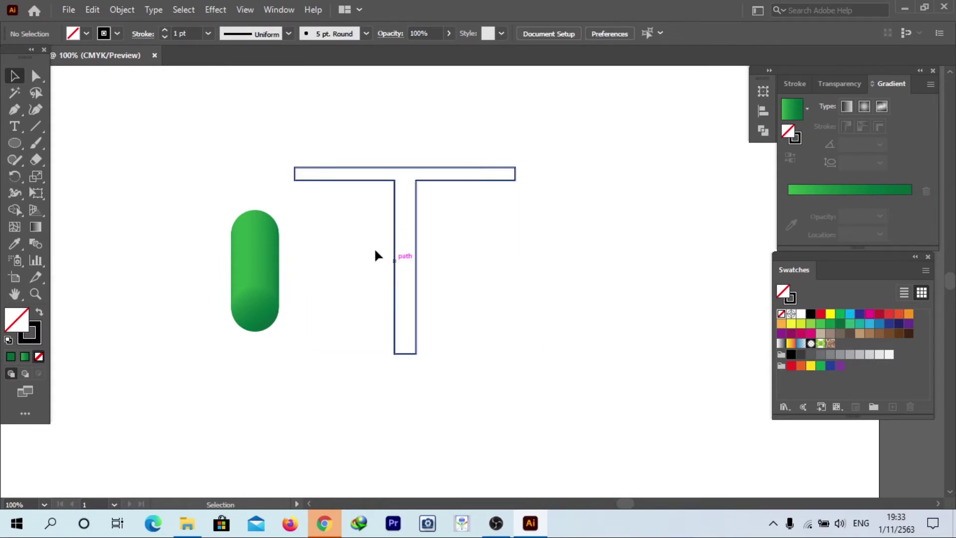
click(393, 180)
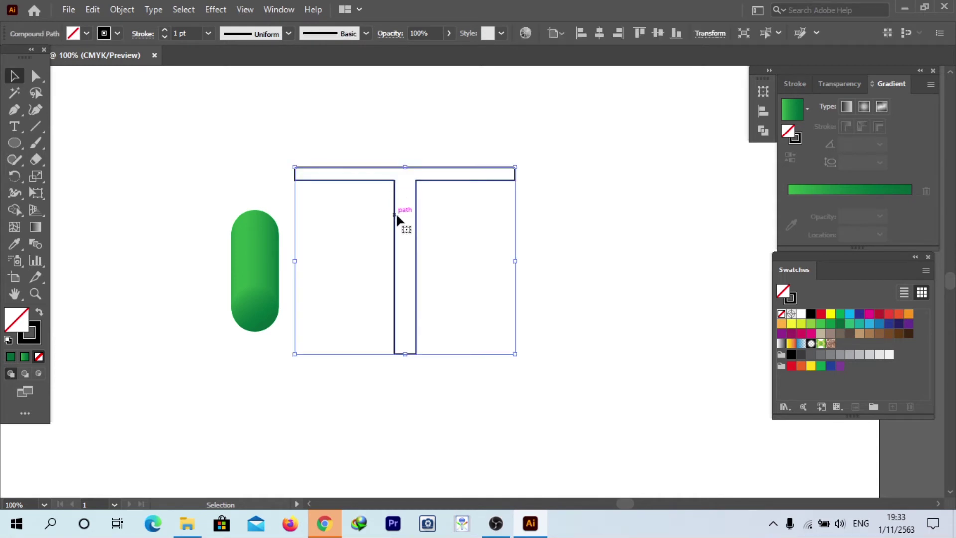
right_click(395, 217)
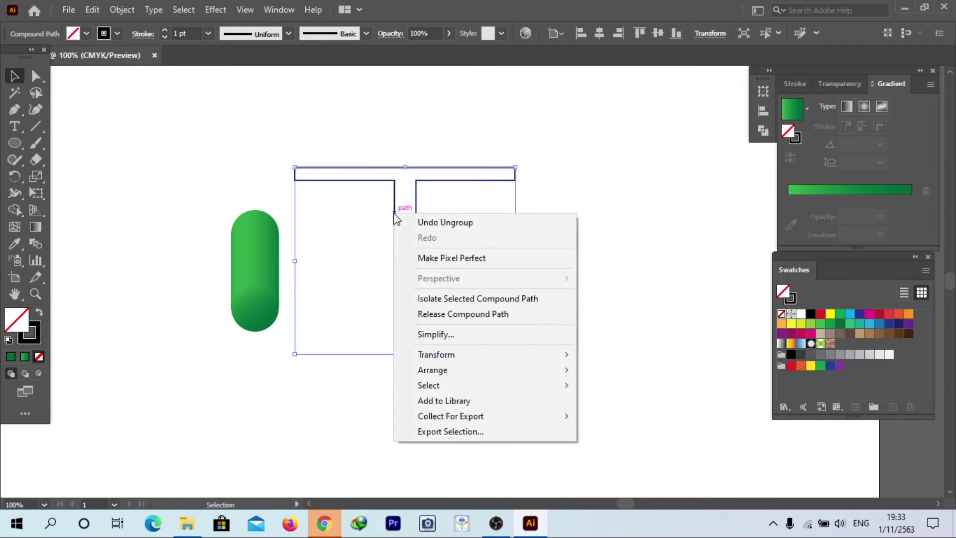
click(448, 315)
click(445, 323)
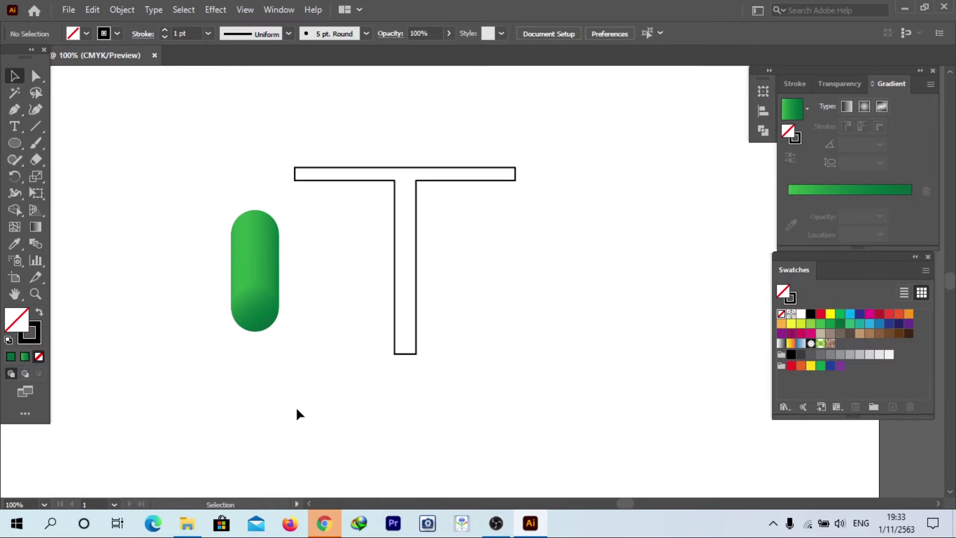
Select the green blend together with the T outline and replace the blend's spine with the T path.
drag(190, 167, 513, 323)
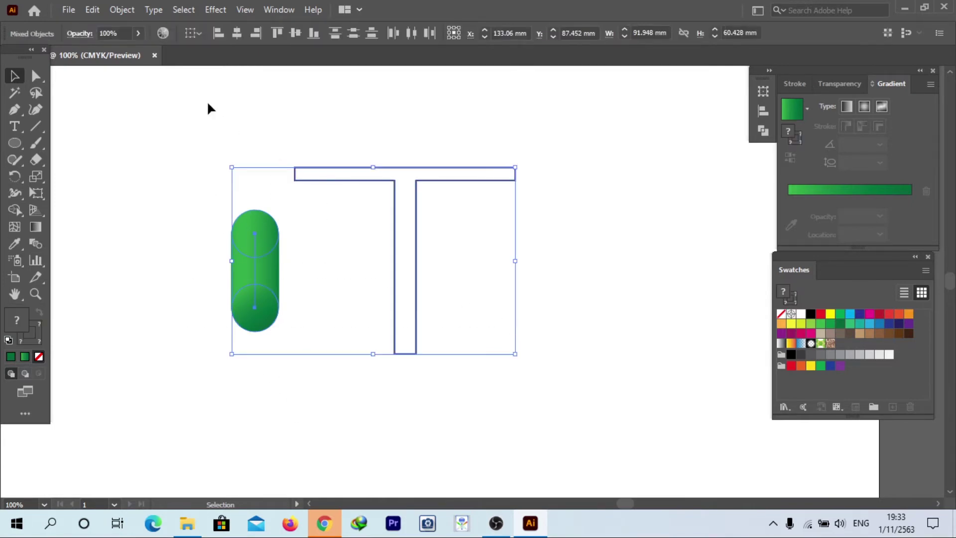
click(129, 10)
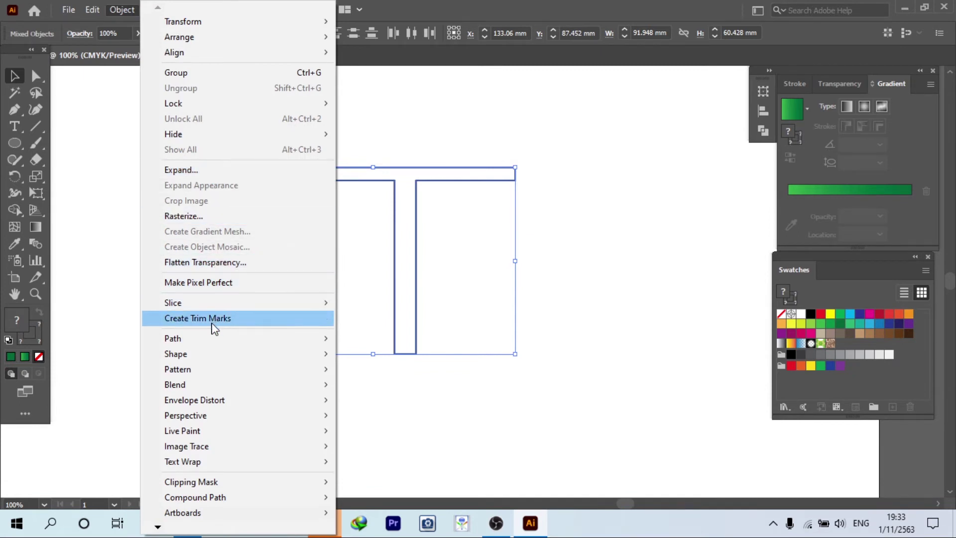
mouse_move(304, 391)
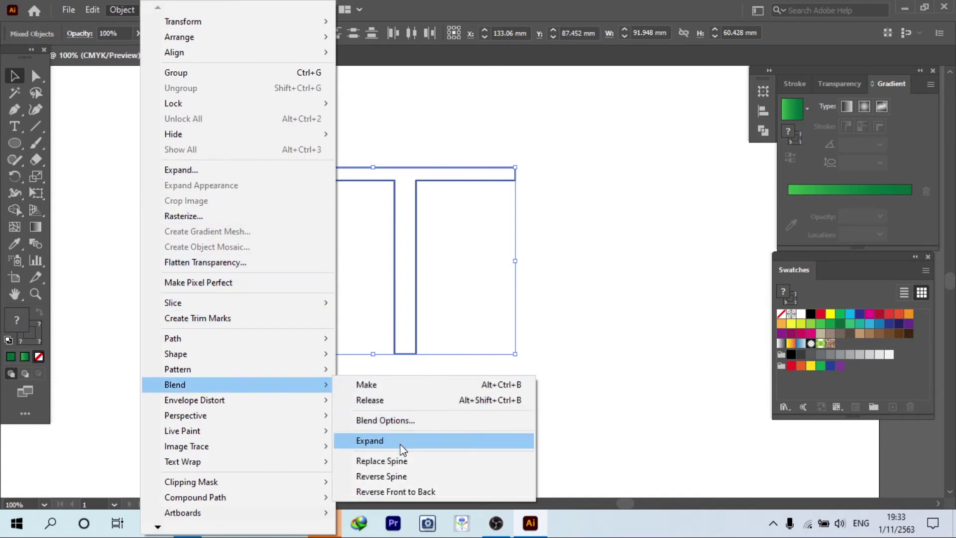
click(440, 459)
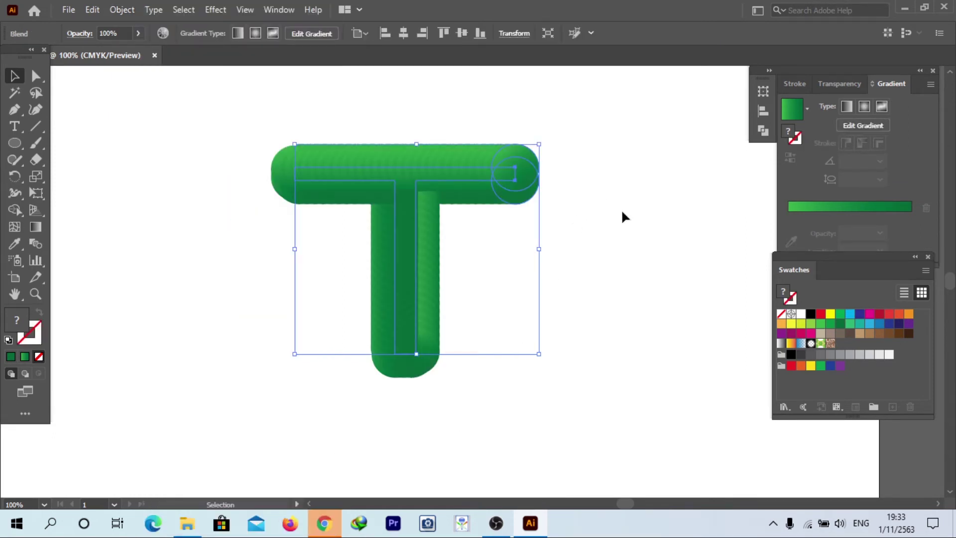
scroll(620, 208, down, 1)
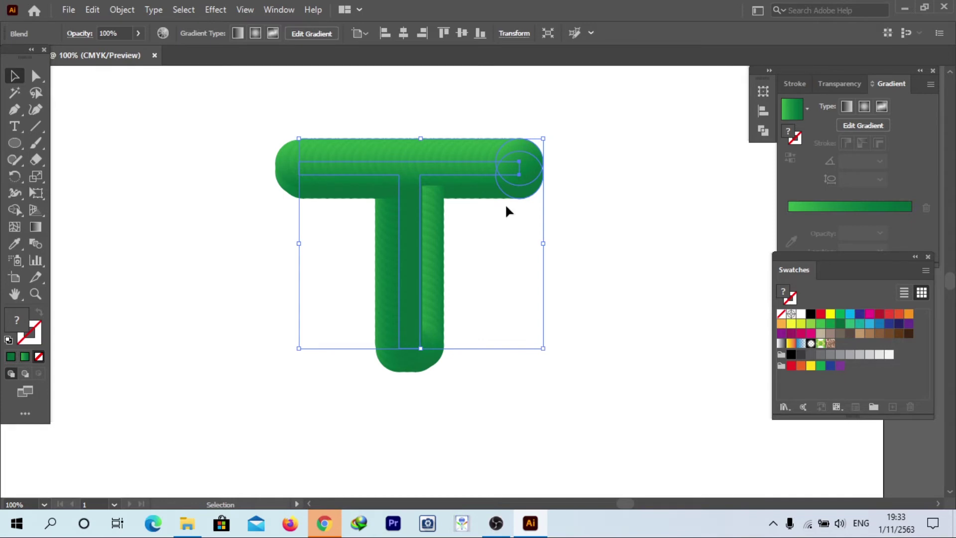
Start a Roughen effect on the T blend with absolute size and smooth points, keeping the artwork in view.
click(211, 10)
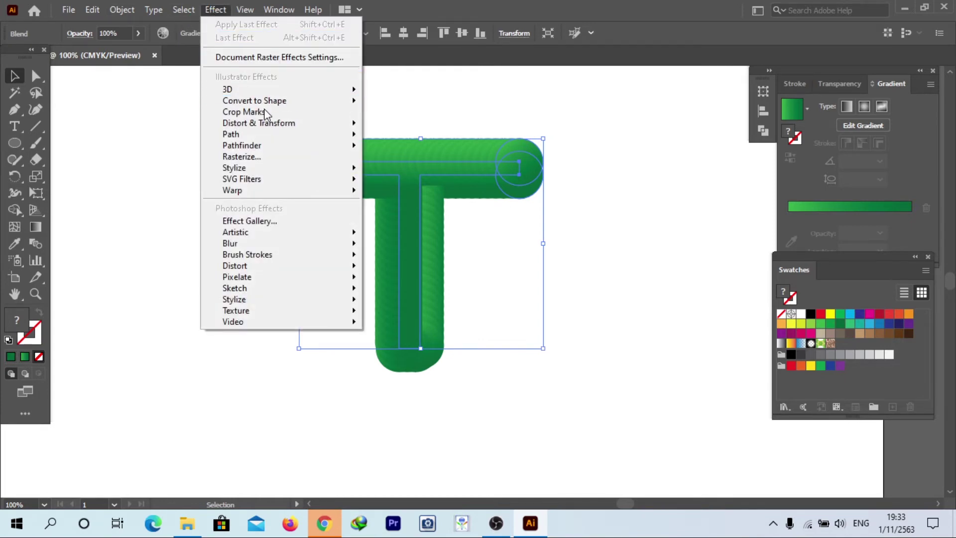
mouse_move(269, 128)
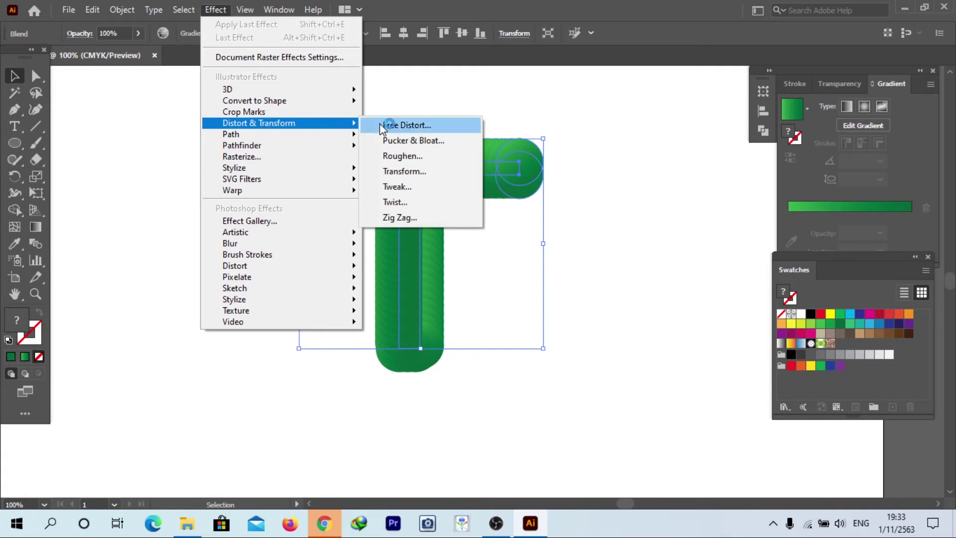
click(397, 157)
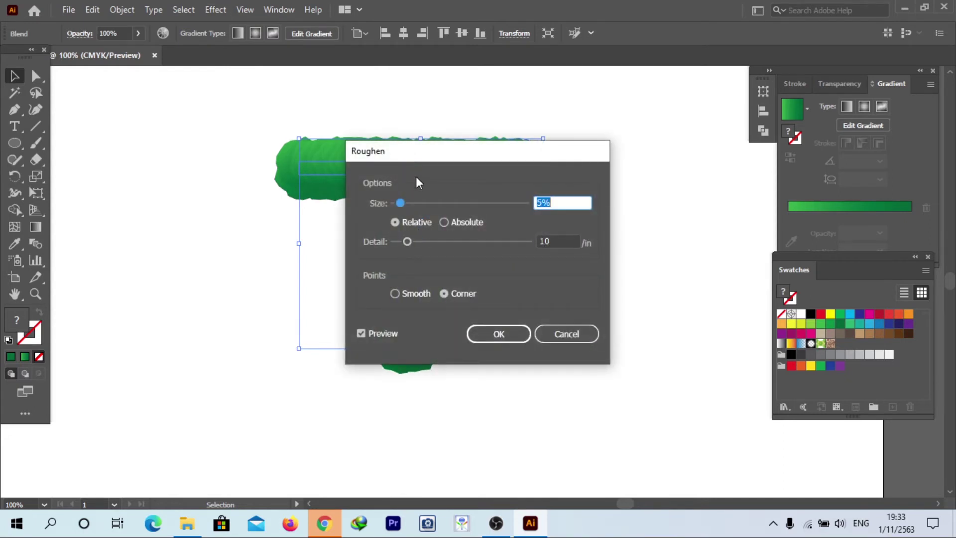
drag(426, 154, 661, 131)
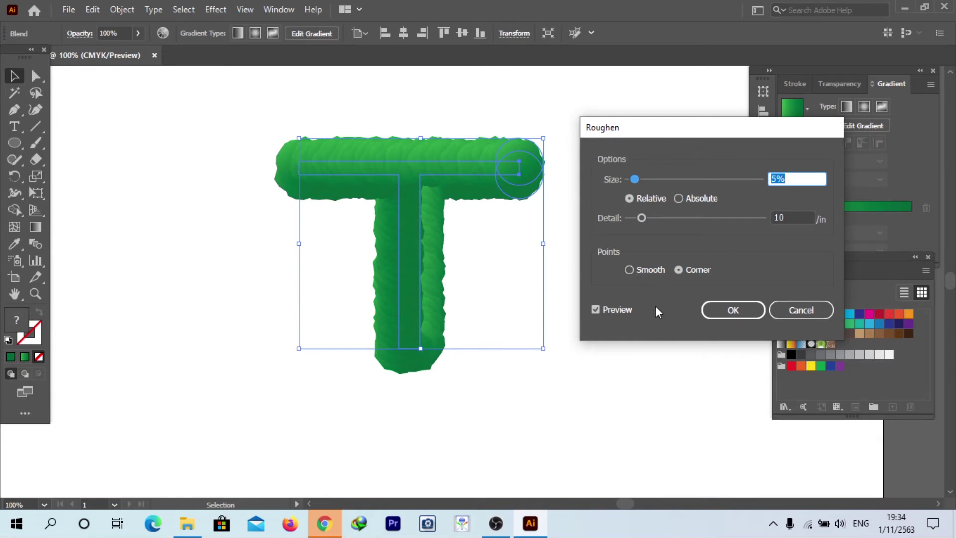
click(683, 197)
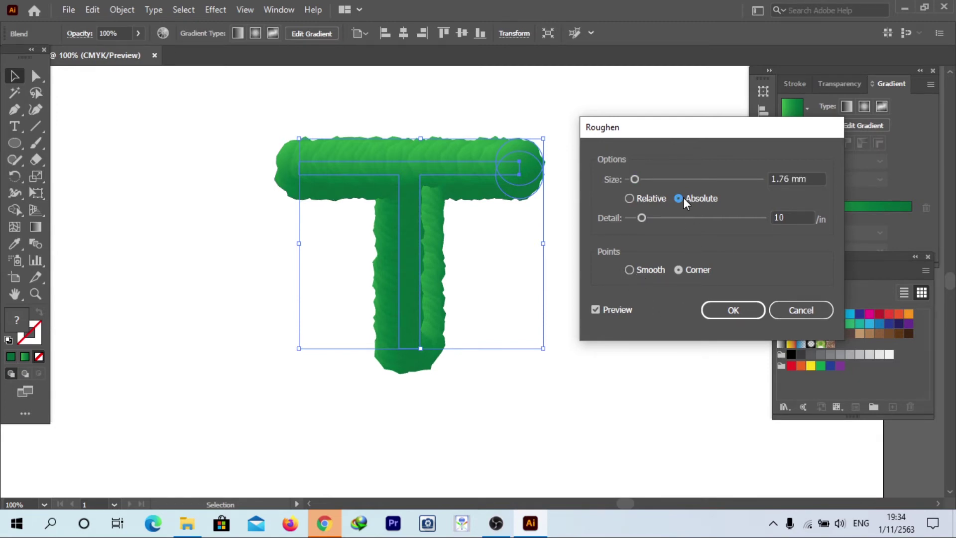
click(630, 270)
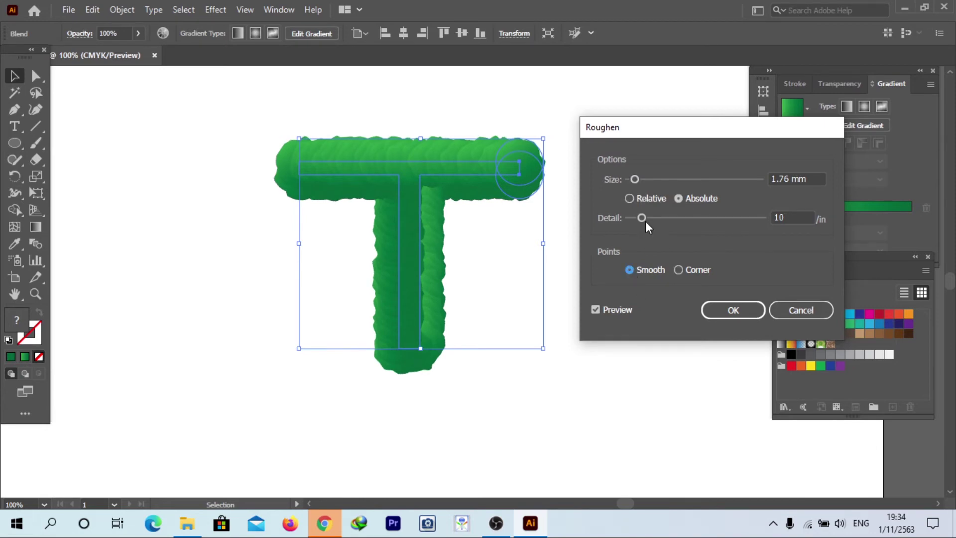
Set the Roughen detail to 77/in and the size to 21.52 mm, and apply the effect to the T.
drag(645, 221, 704, 218)
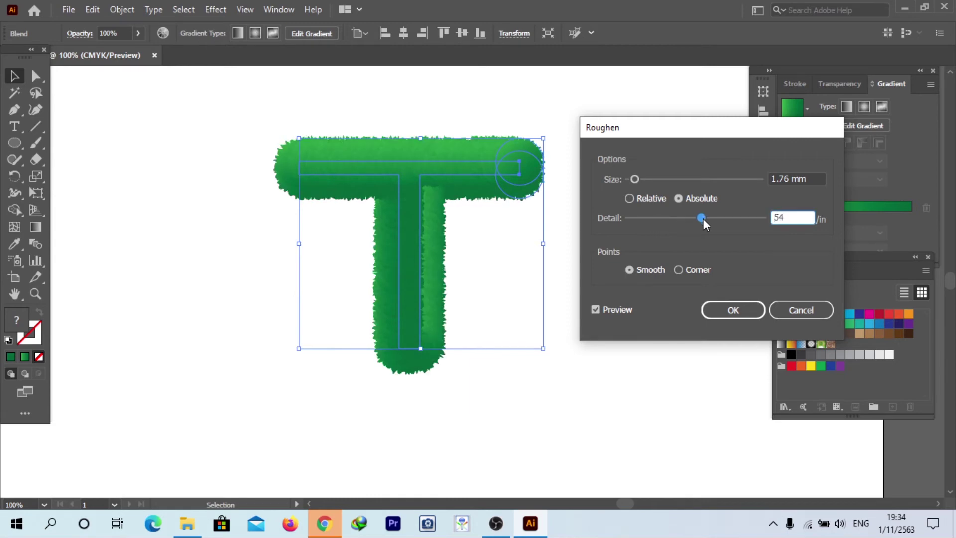
drag(636, 180, 686, 184)
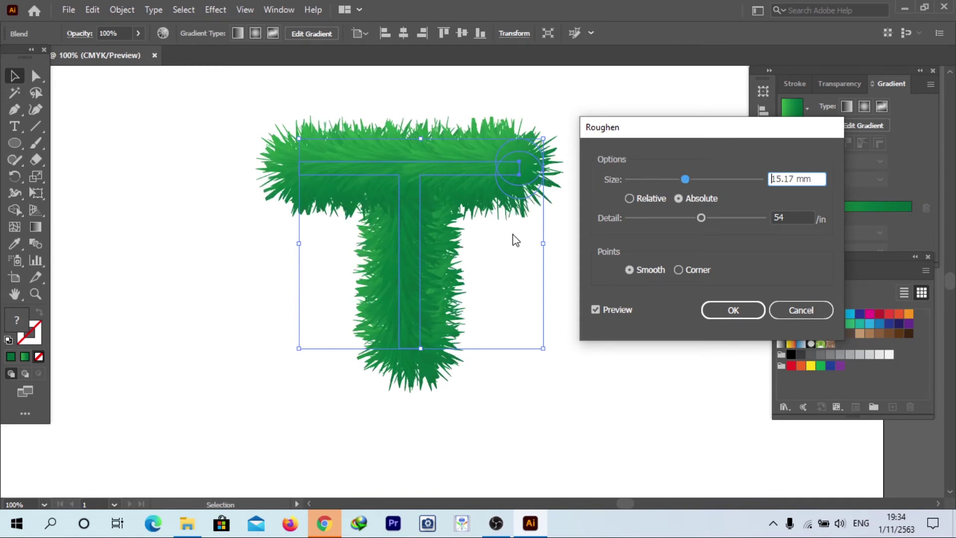
key(alt)
drag(679, 129, 691, 153)
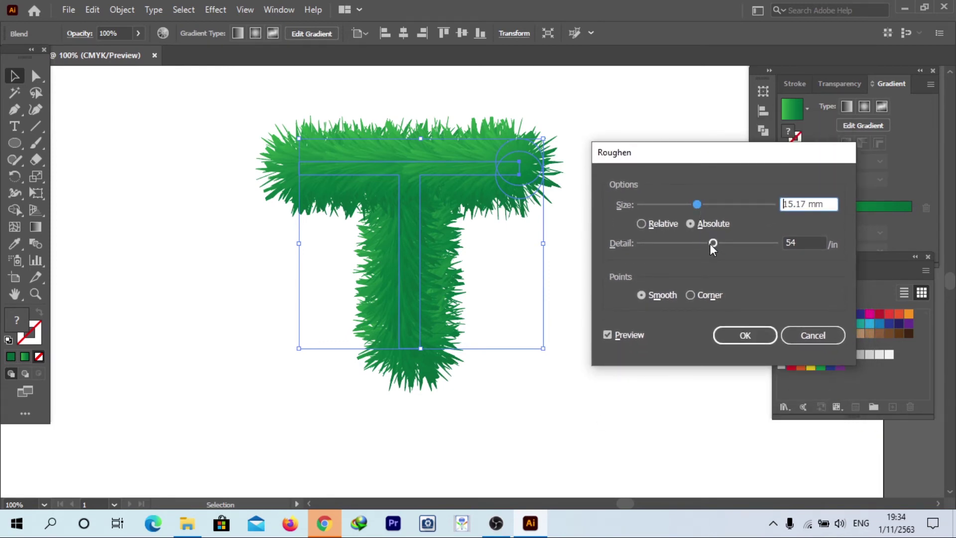
drag(713, 243, 742, 238)
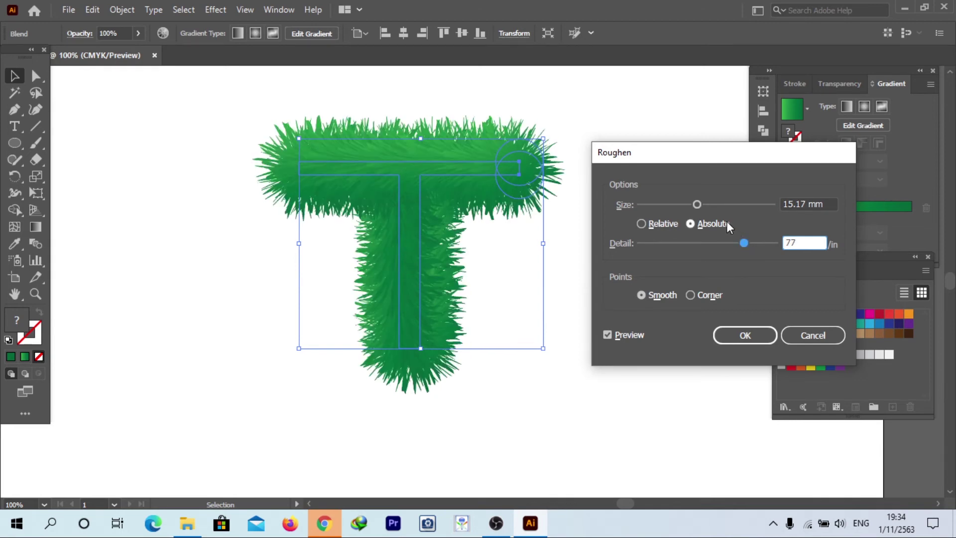
click(697, 205)
drag(699, 205, 721, 207)
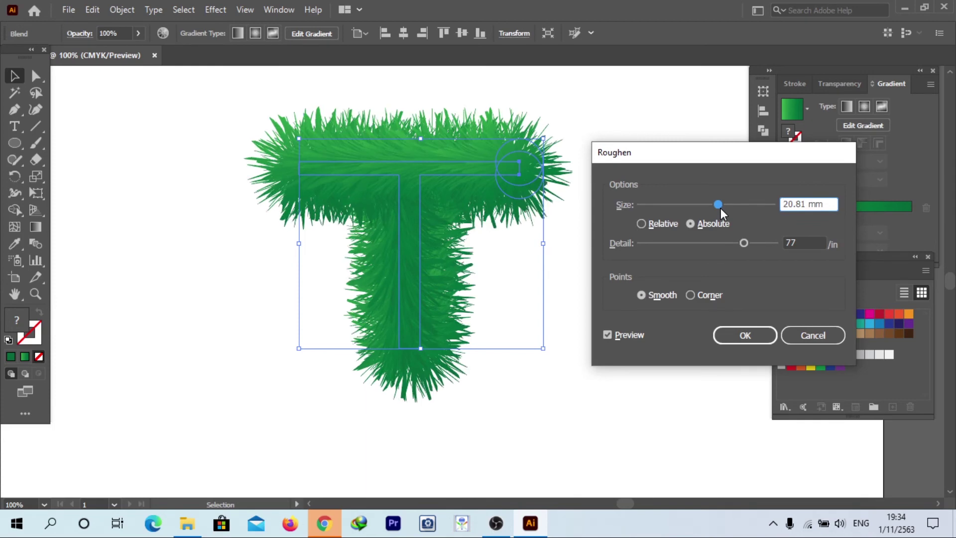
drag(721, 207, 722, 203)
click(739, 342)
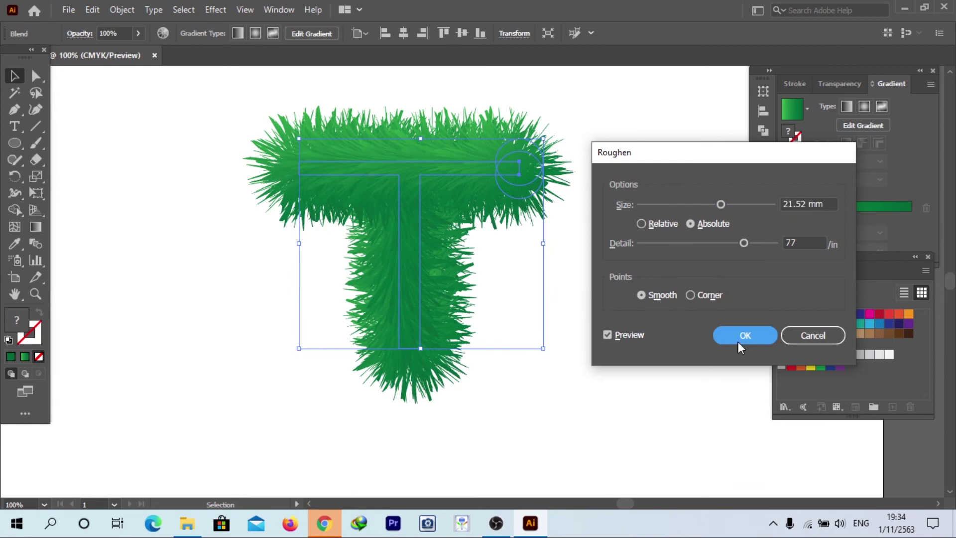
Increase the T blend's specified steps to 200.
scroll(638, 288, down, 3)
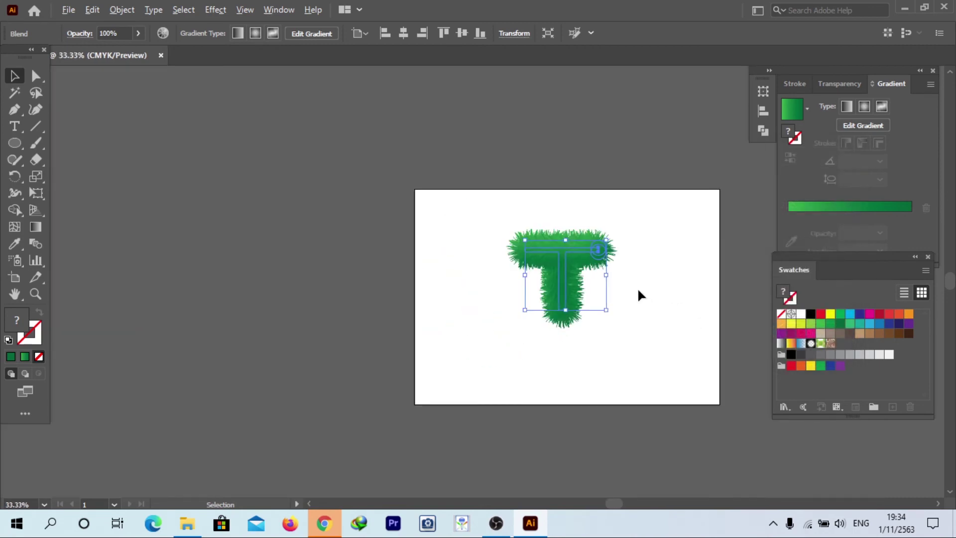
drag(682, 304, 536, 213)
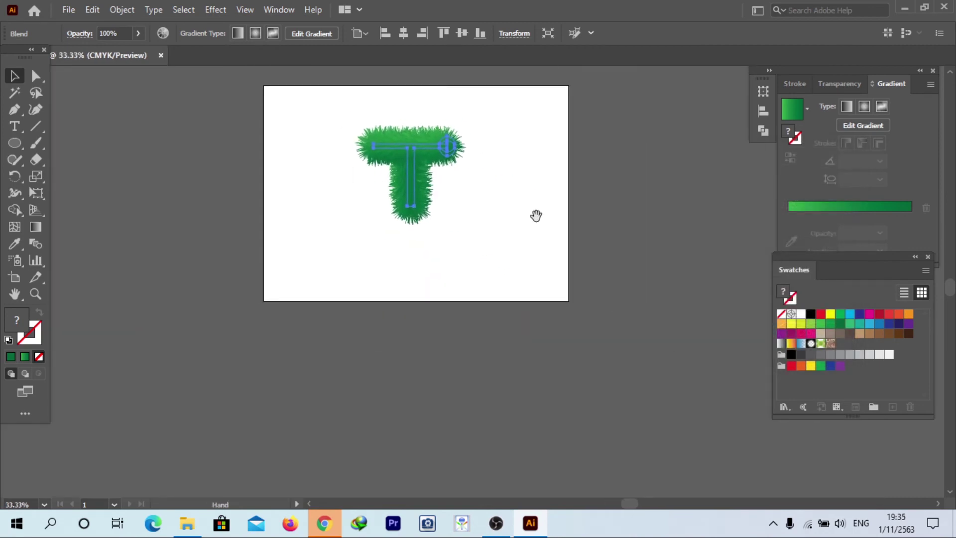
click(315, 198)
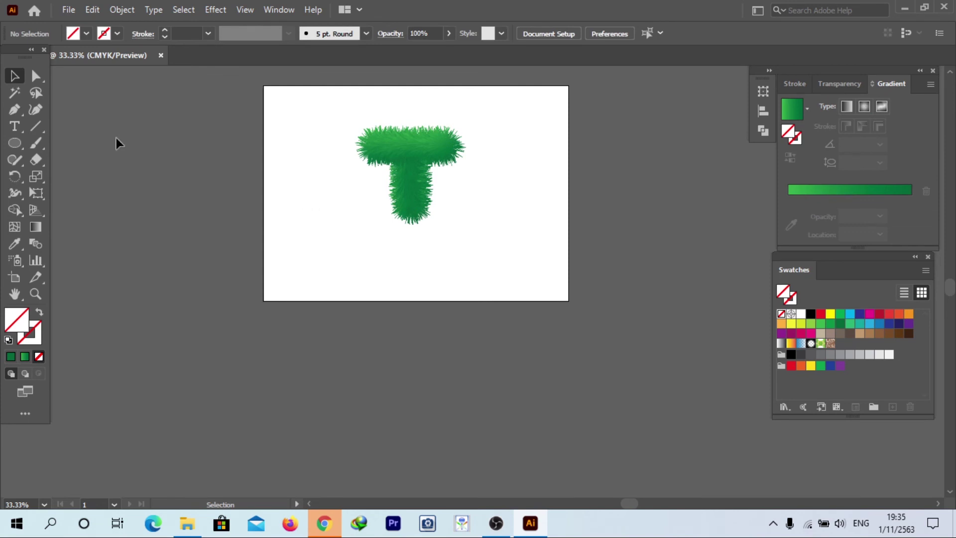
click(417, 177)
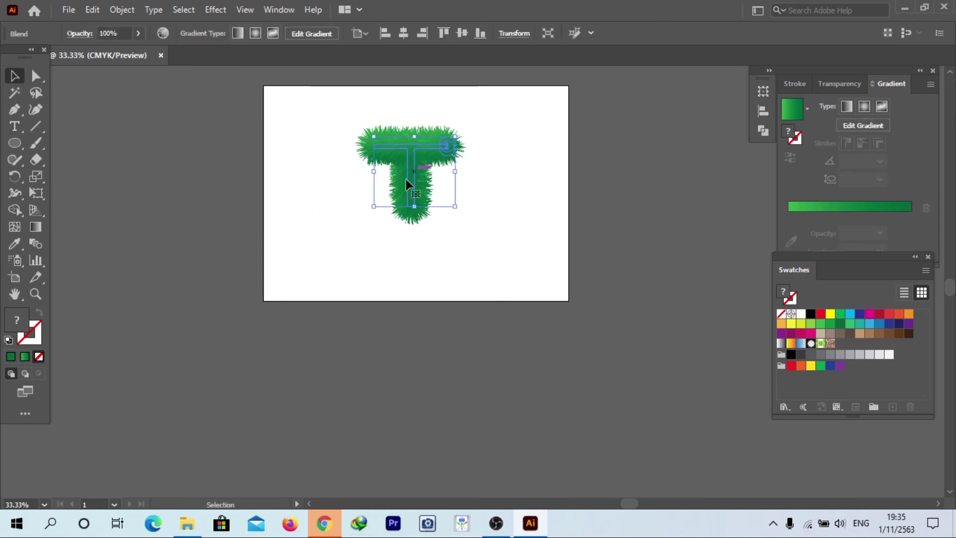
double_click(37, 246)
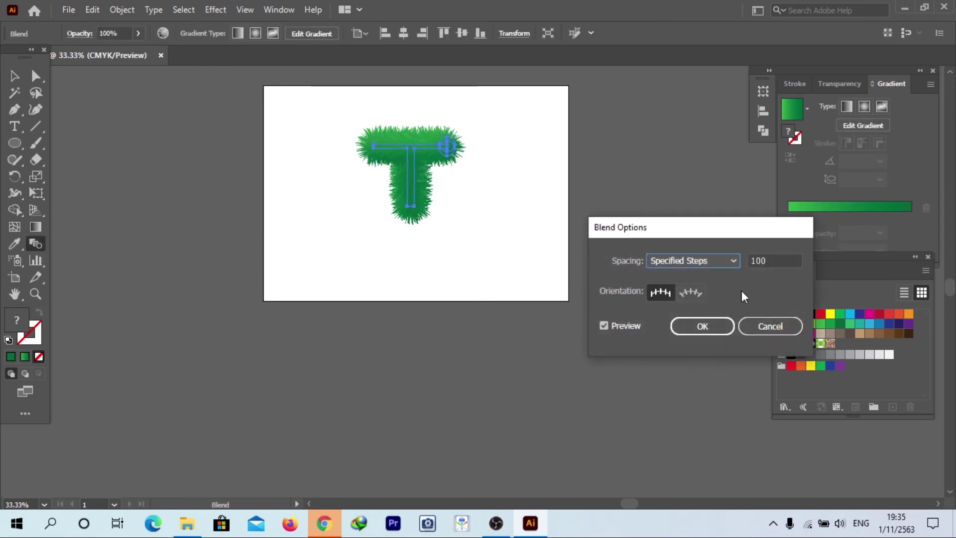
double_click(782, 261)
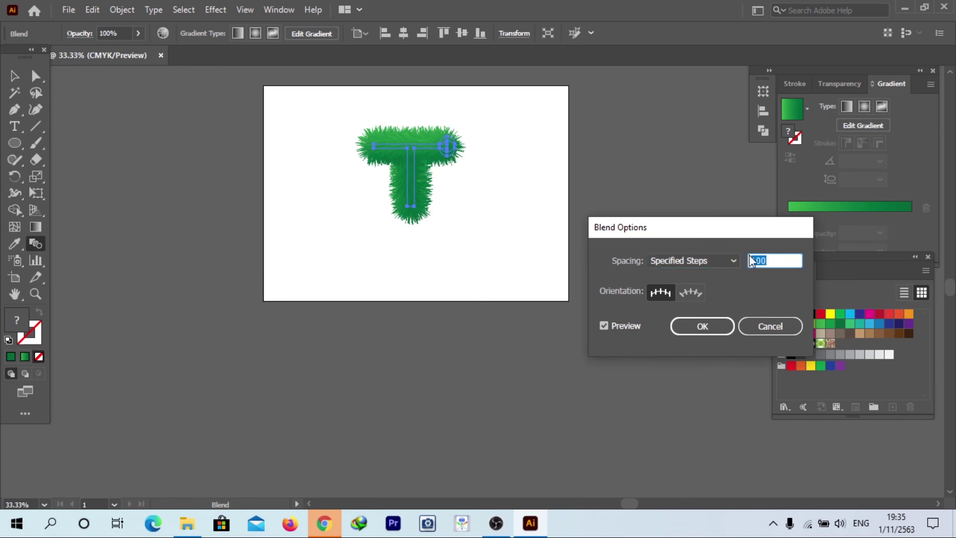
text(200)
click(701, 328)
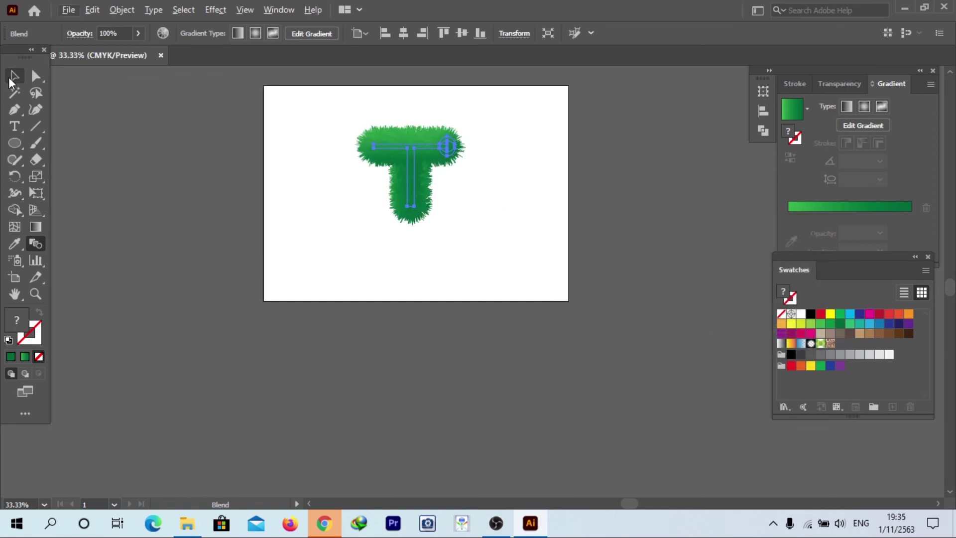
Move the furry T to the artboard's upper-left area and back to the artboard's upper middle.
key(v)
drag(496, 186, 502, 249)
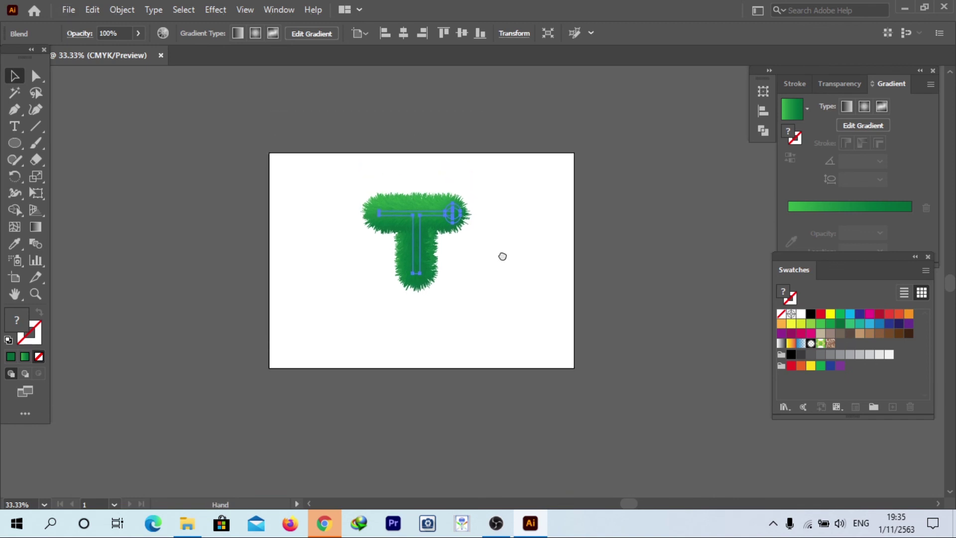
scroll(502, 247, up, 2)
drag(512, 258, 581, 274)
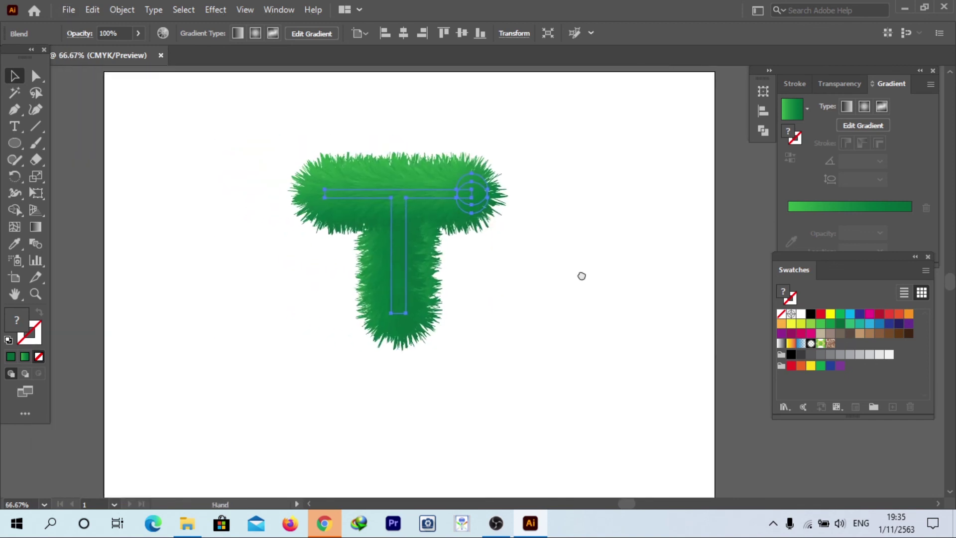
scroll(579, 274, down, 1)
click(85, 100)
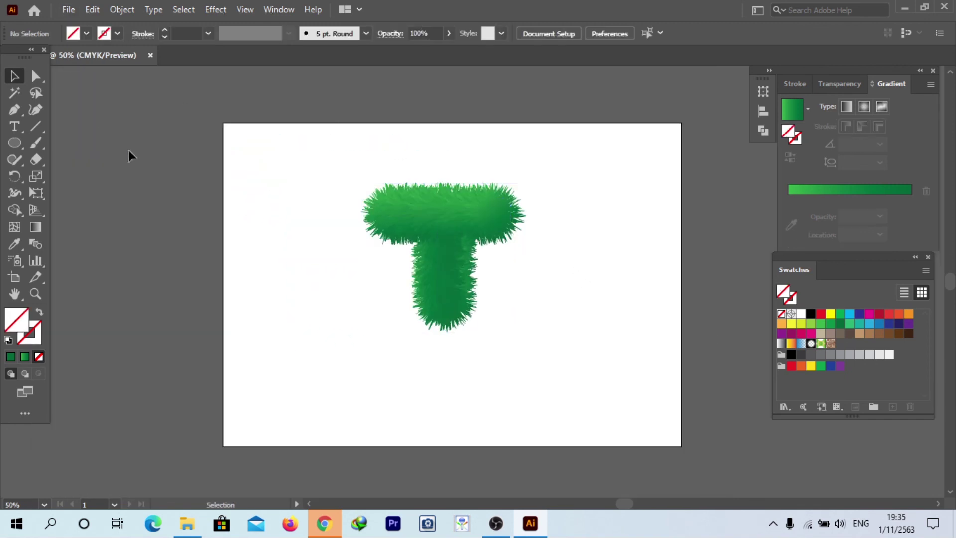
drag(443, 240, 321, 203)
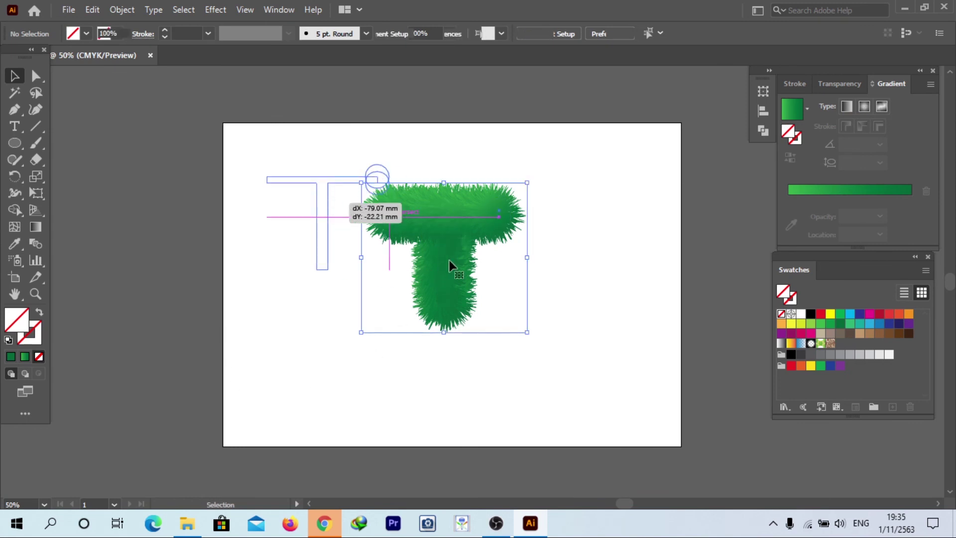
click(506, 270)
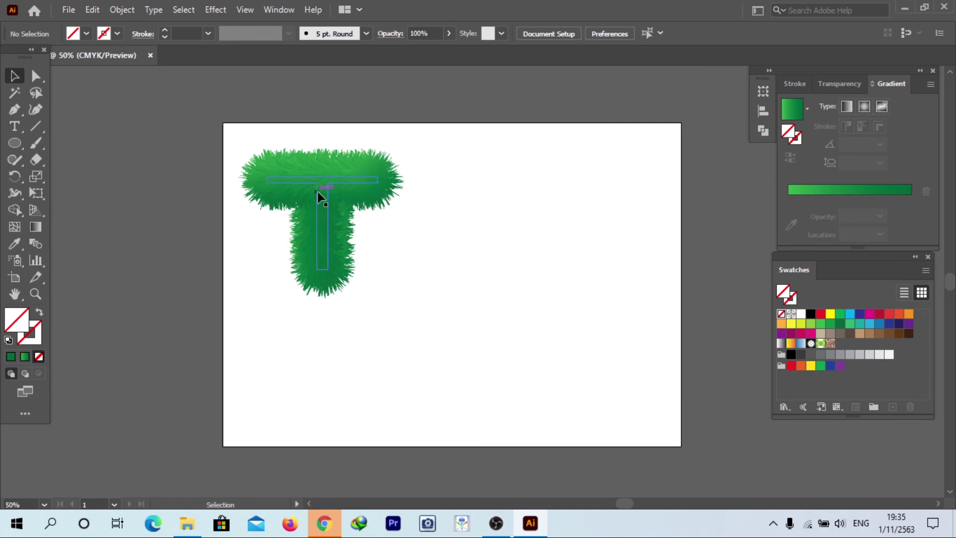
drag(318, 193, 441, 230)
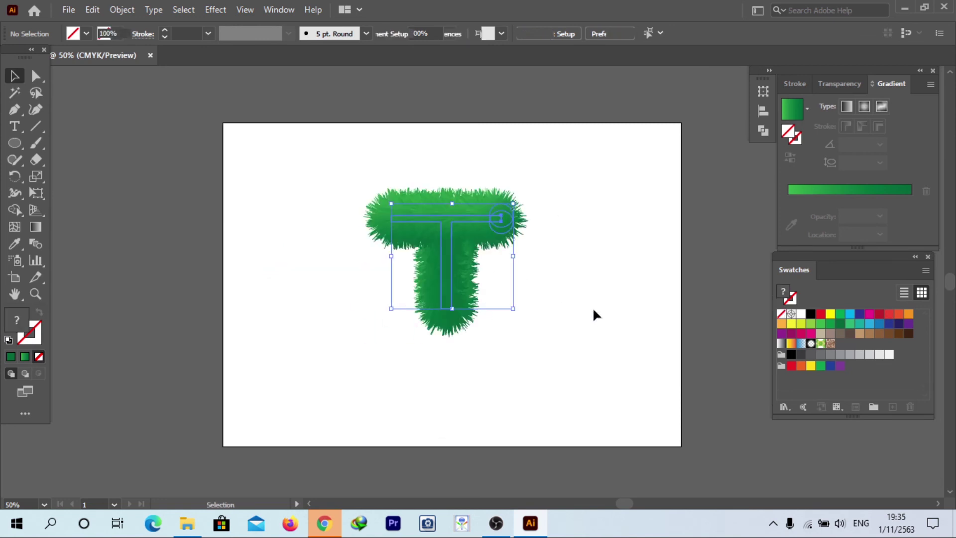